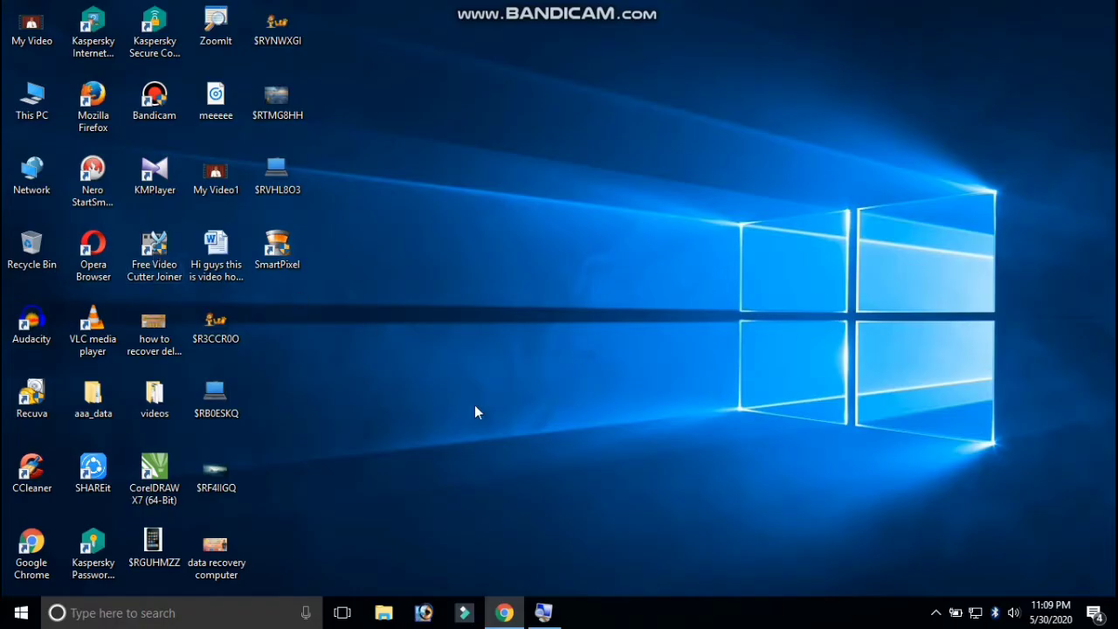
- Delete all the loose picture files from the root of Local Disk (D:), keeping the folders, and close the window
double_click(25, 116)
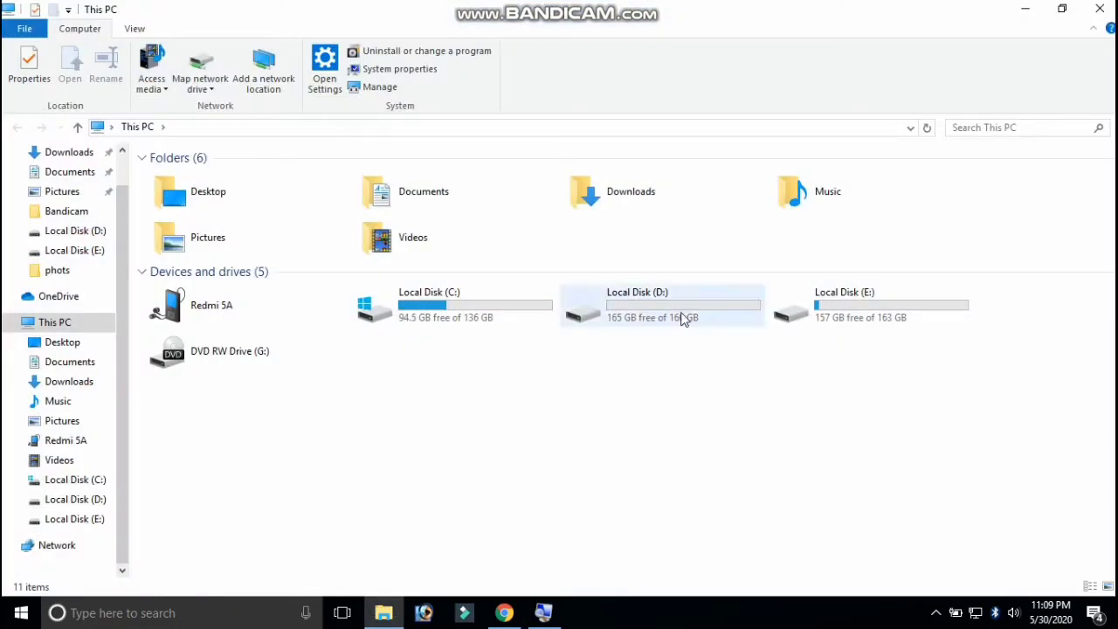
double_click(722, 314)
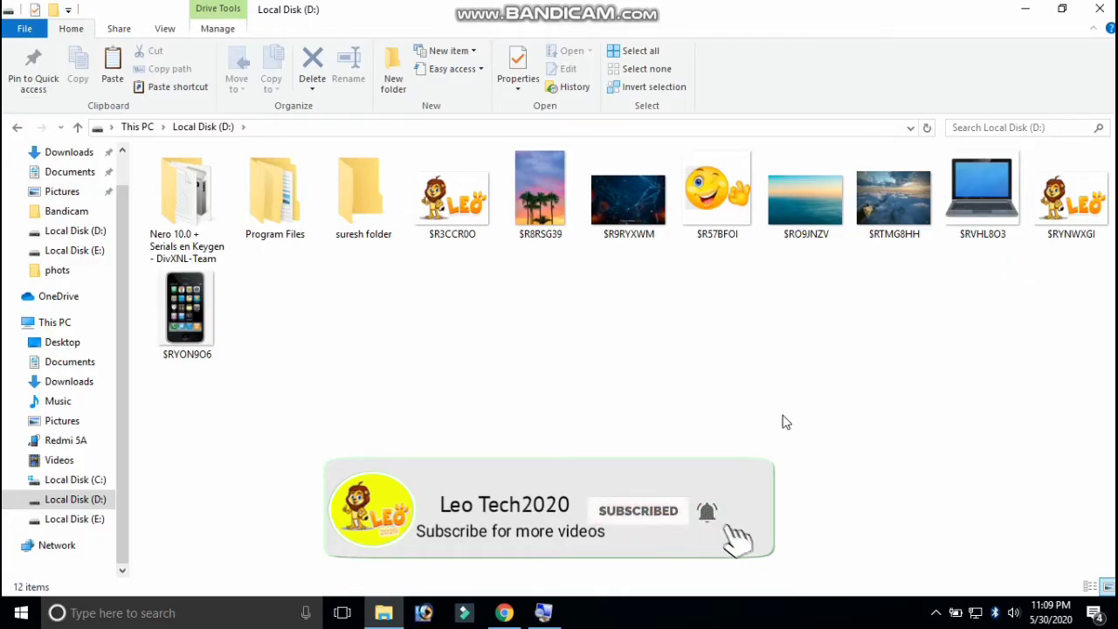
drag(1115, 330, 469, 179)
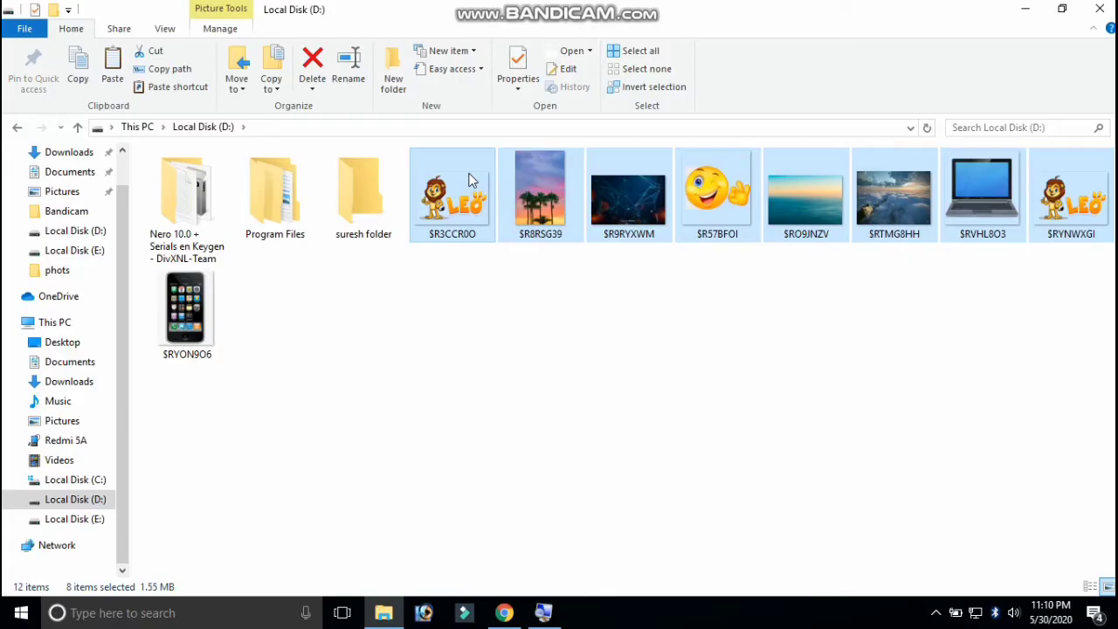
key(Delete)
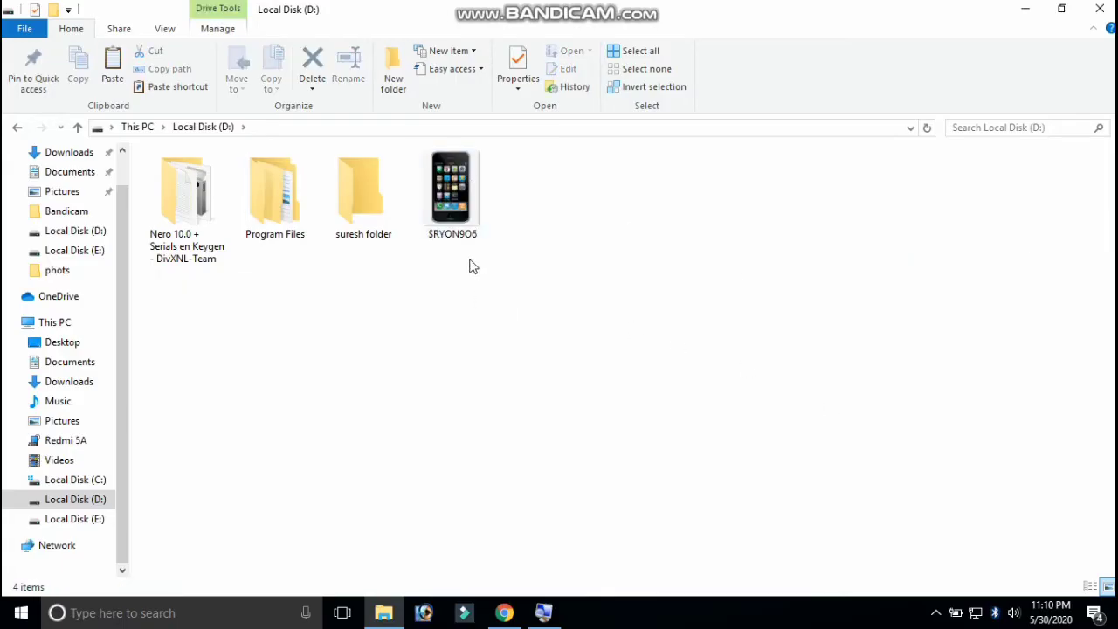
click(459, 225)
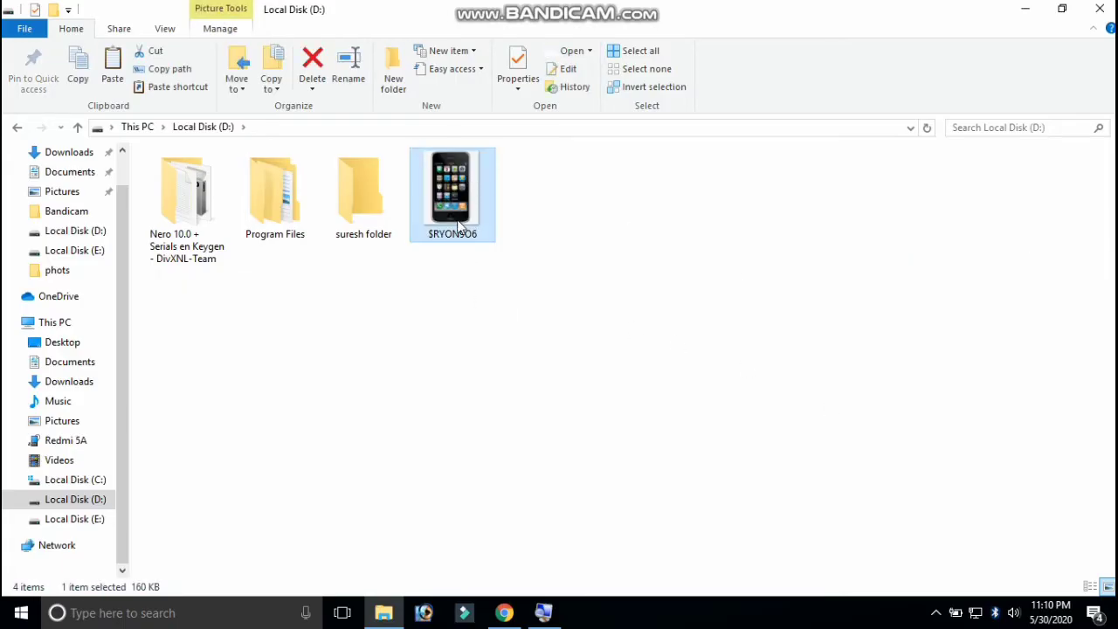
key(Delete)
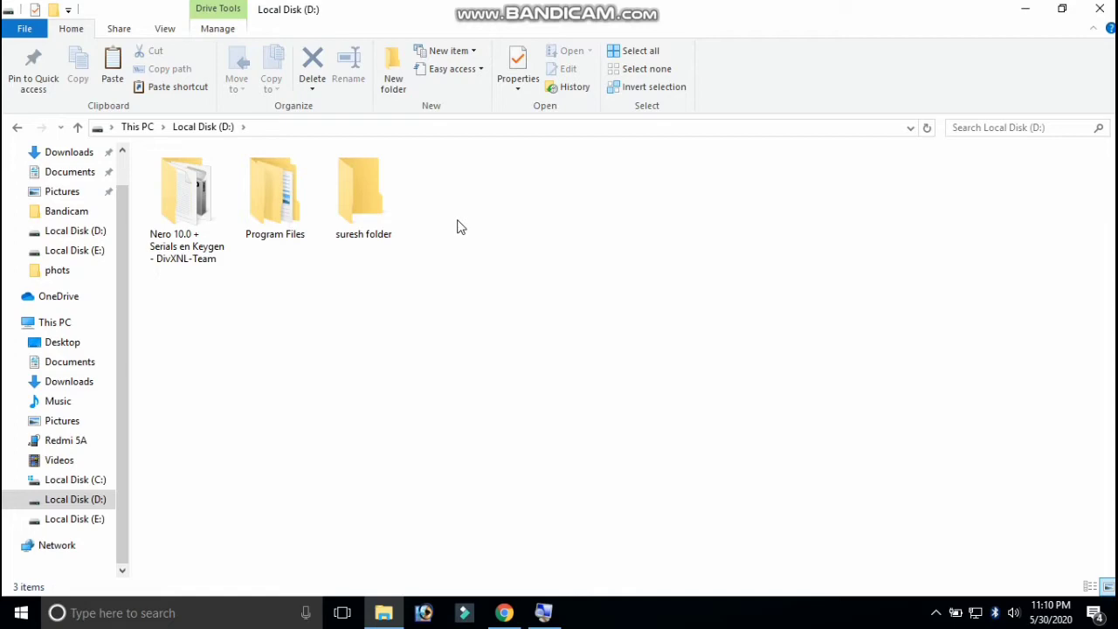
click(1098, 12)
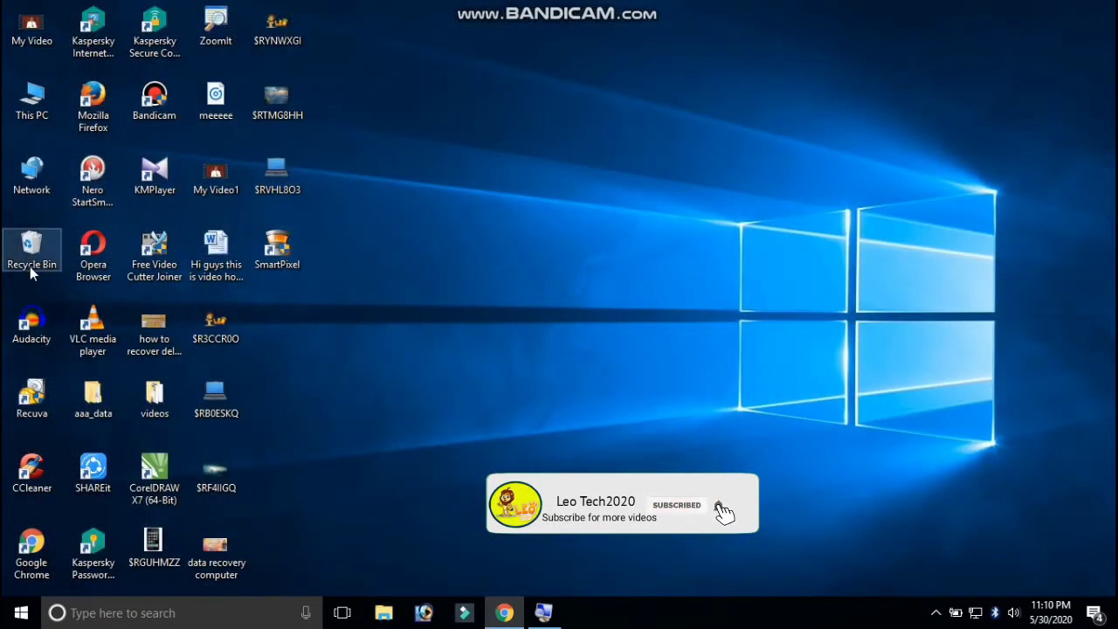
- Permanently delete all items in the Recycle Bin, close it and refresh the desktop
double_click(32, 249)
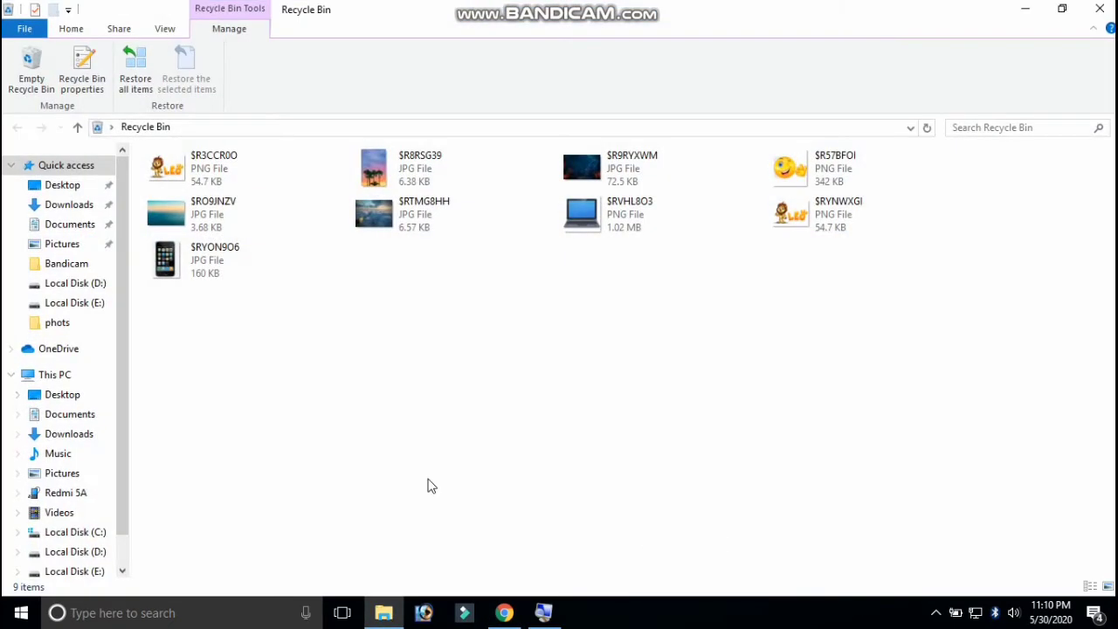
key(ctrl+a)
key(Delete)
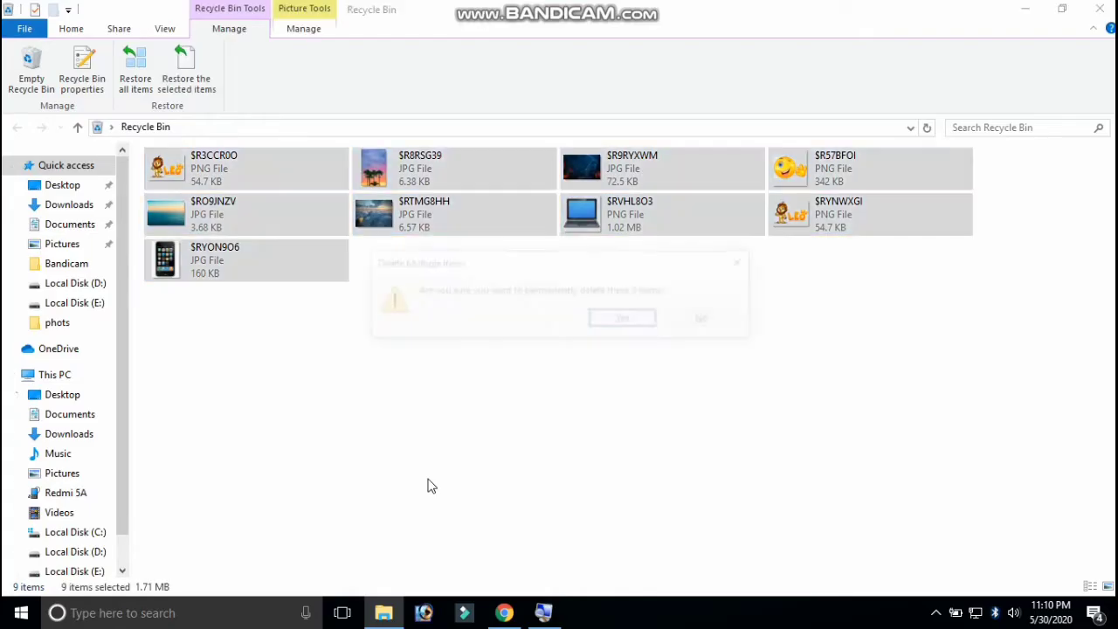
click(630, 320)
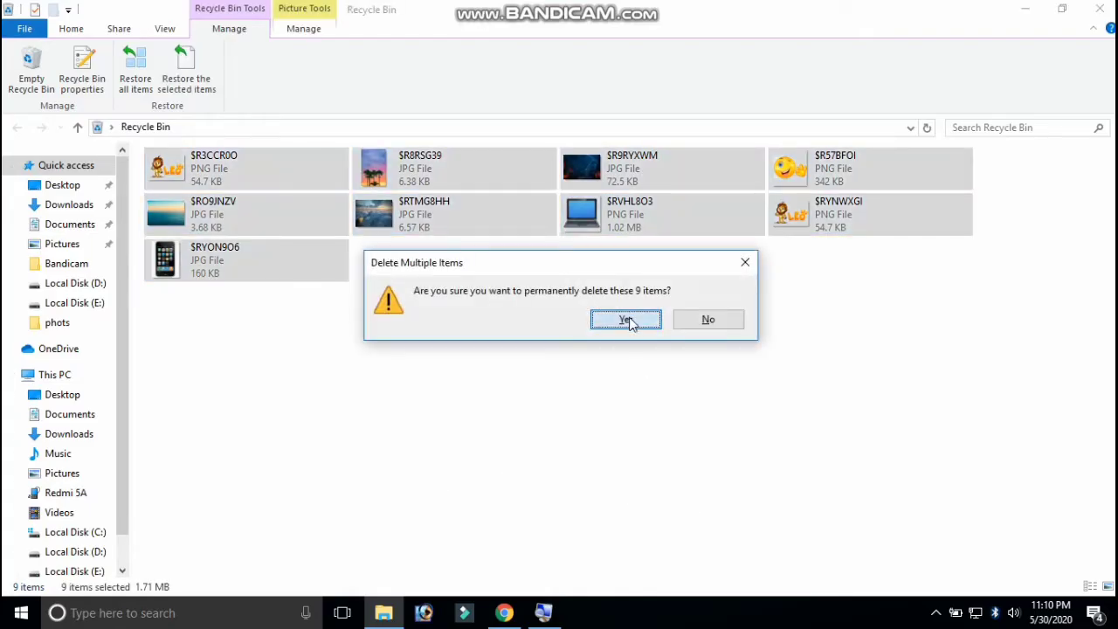
click(1108, 11)
right_click(649, 184)
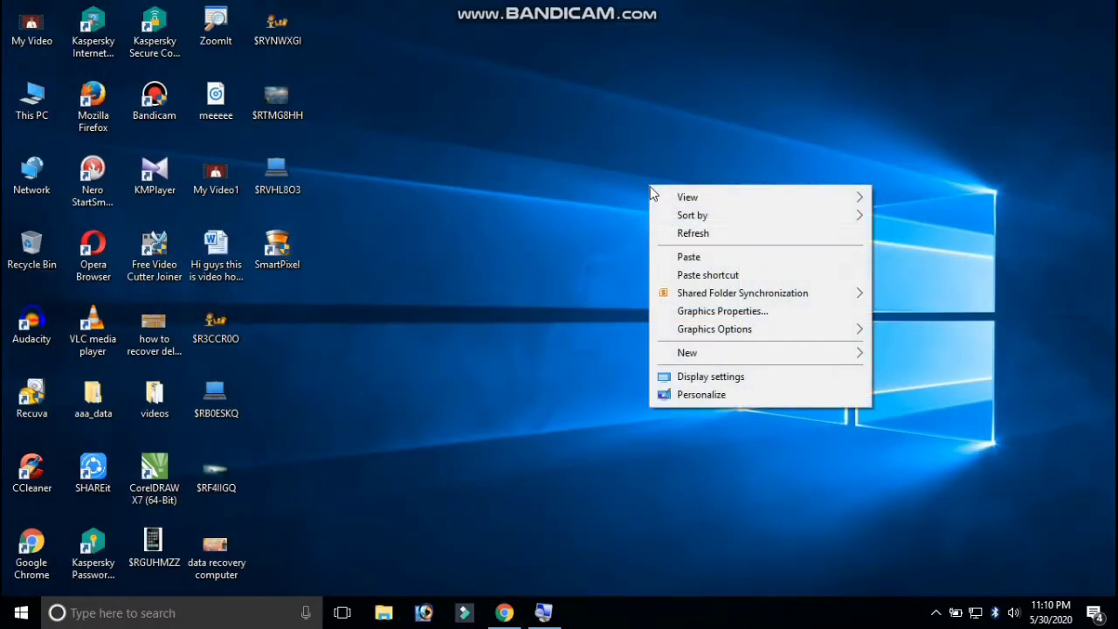
click(691, 234)
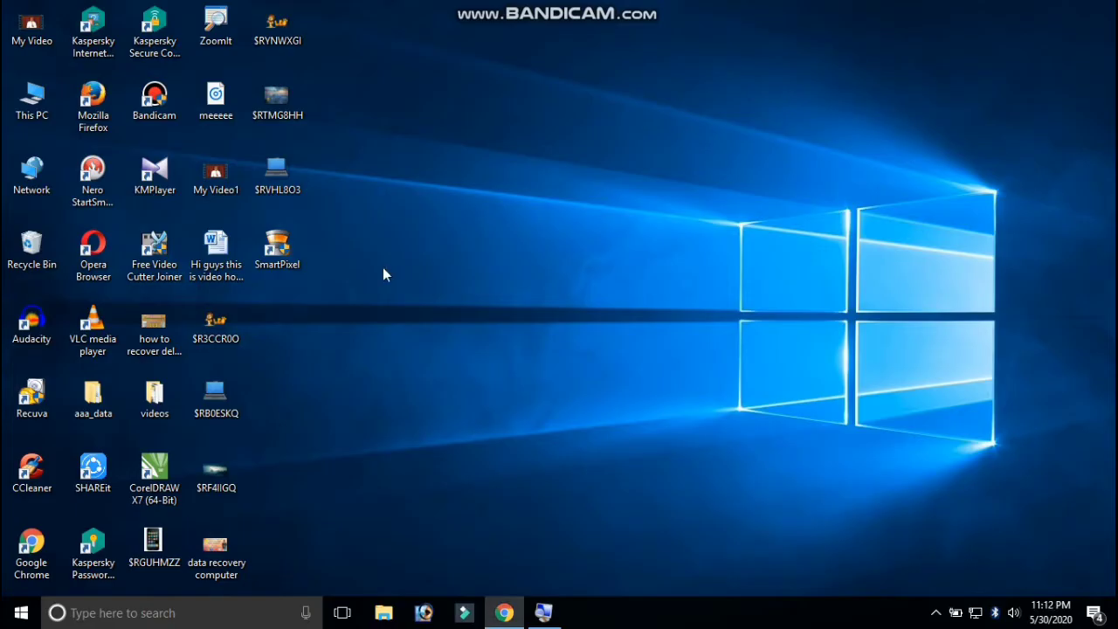
- Open Google Chrome in a maximized window and search Google for "recuva"
double_click(43, 556)
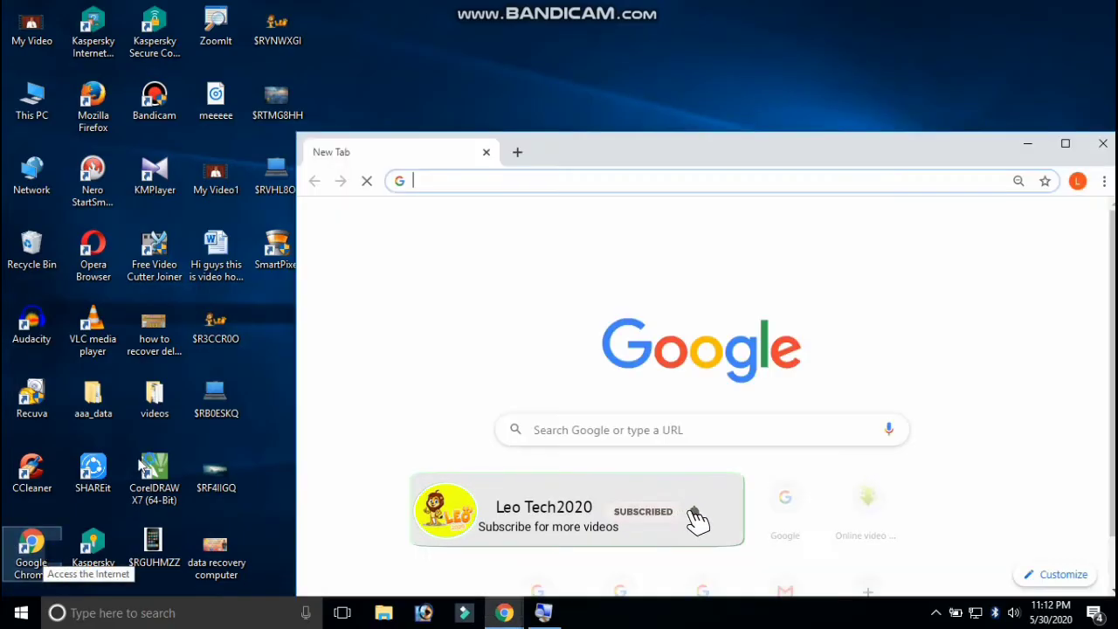
click(1066, 144)
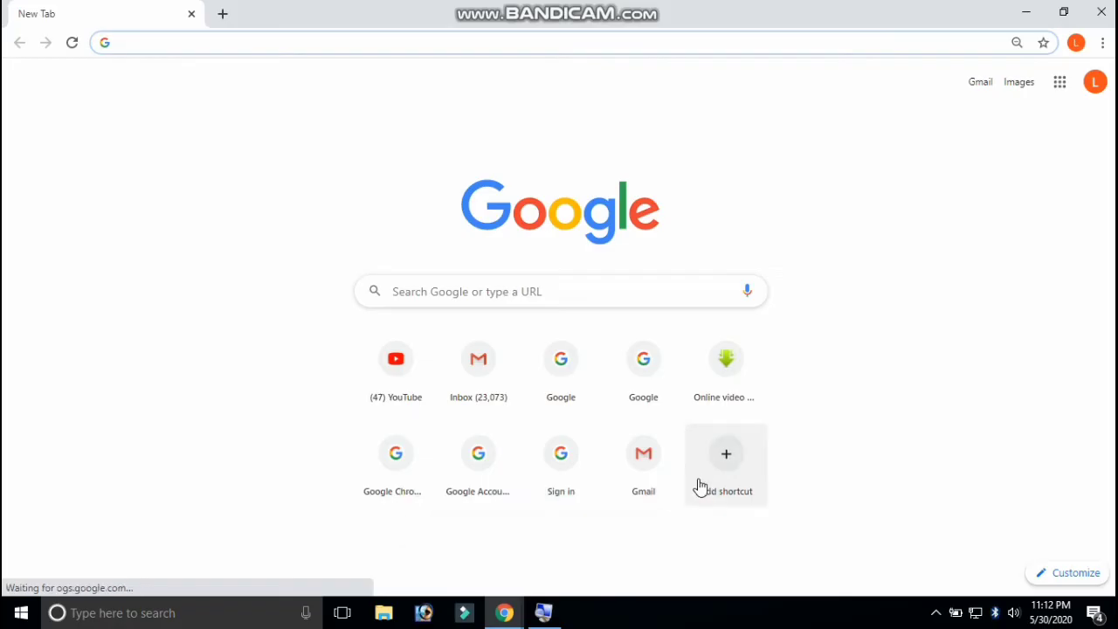
click(518, 294)
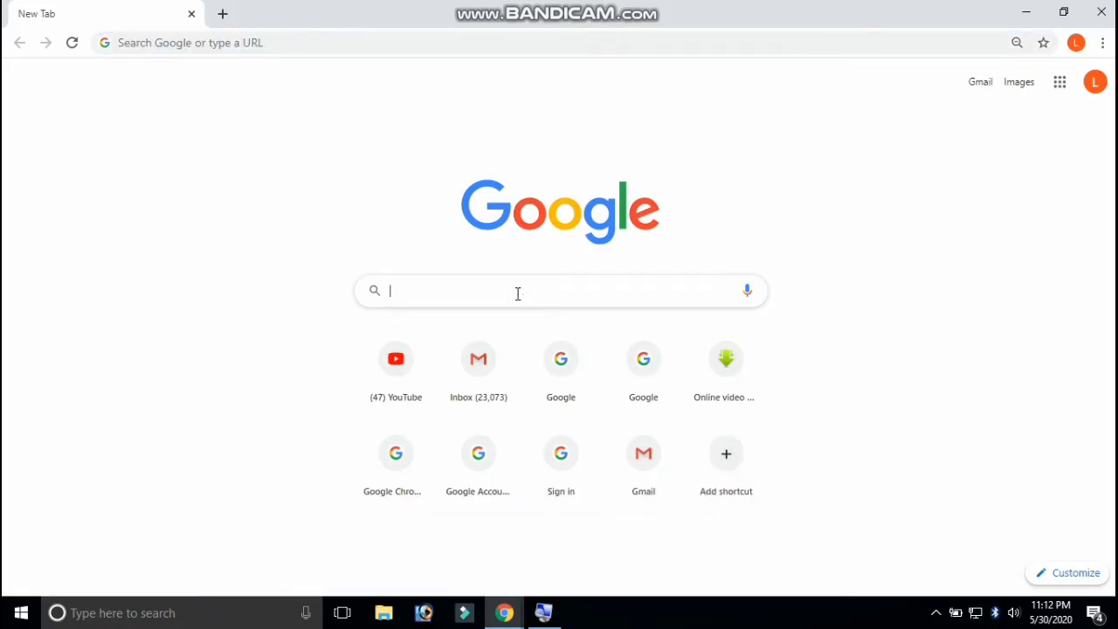
text(re)
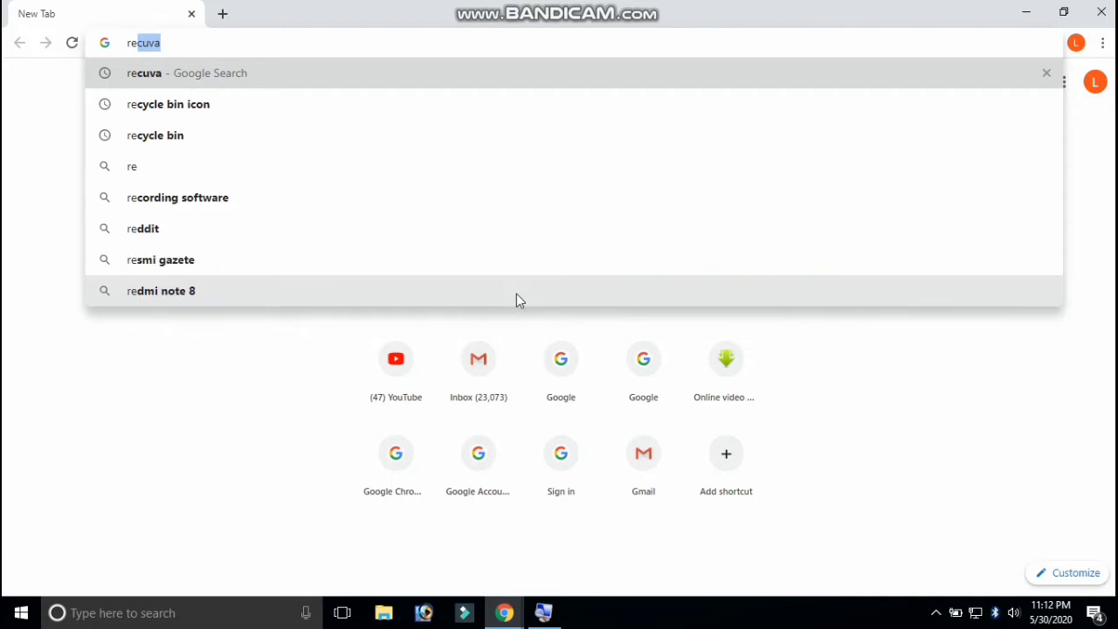
key(Return)
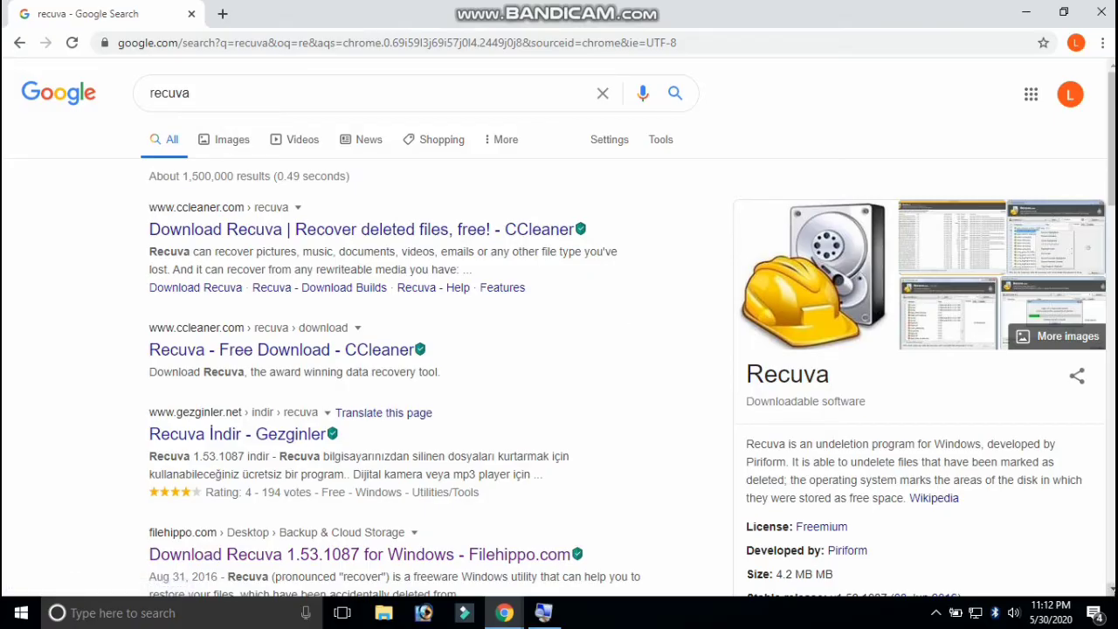
- Open the Filehippo result for Recuva 1.53.1087 for Windows and download the latest version
scroll(1111, 585, down, 3)
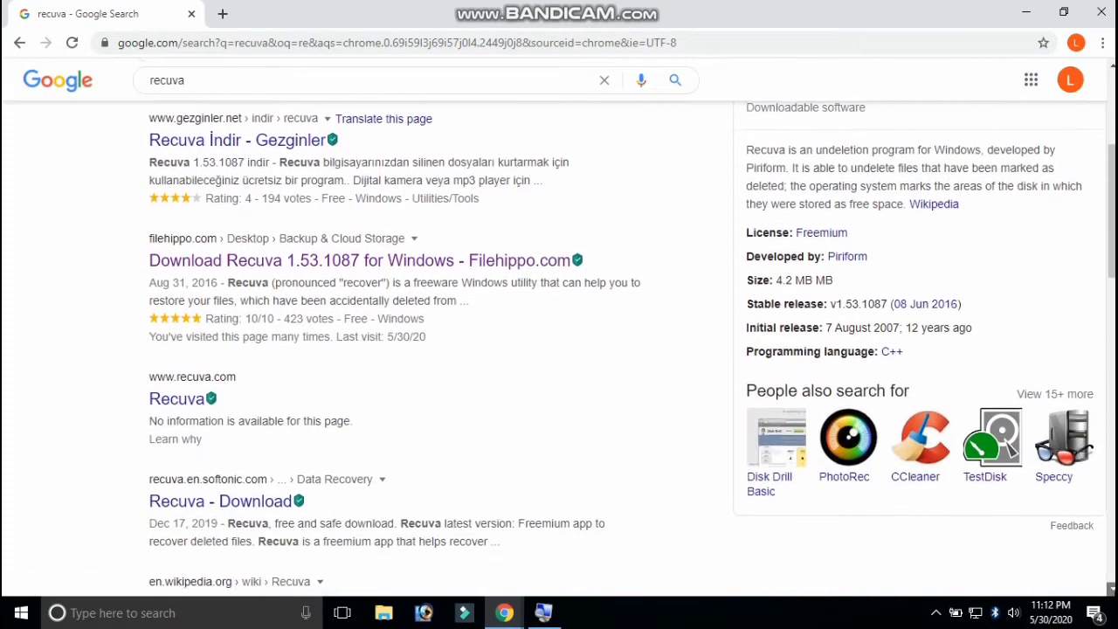
click(444, 261)
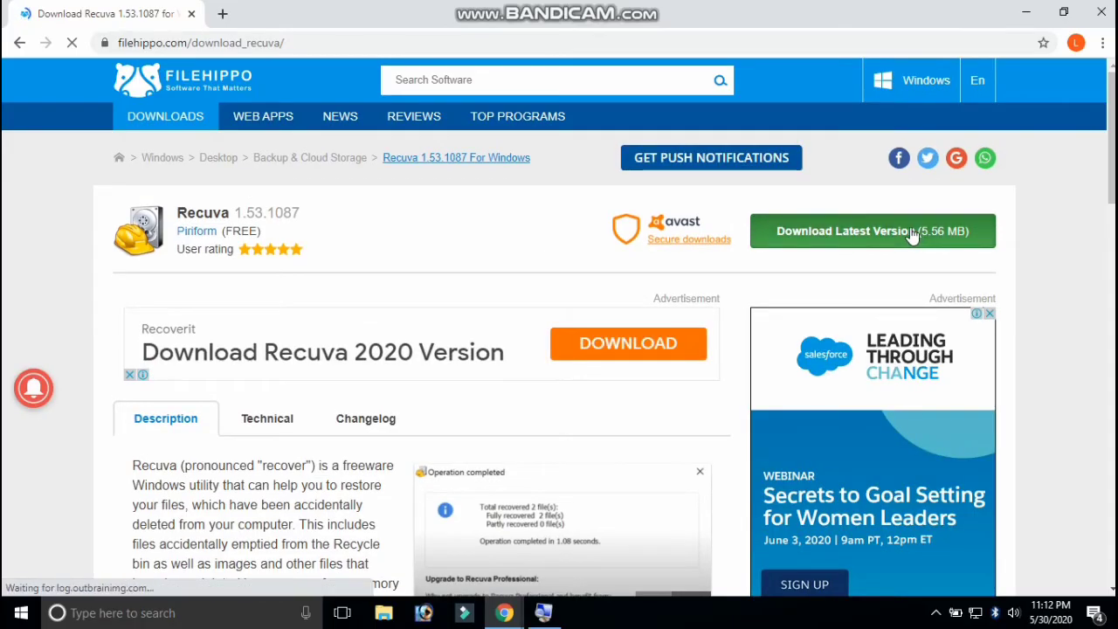
click(877, 242)
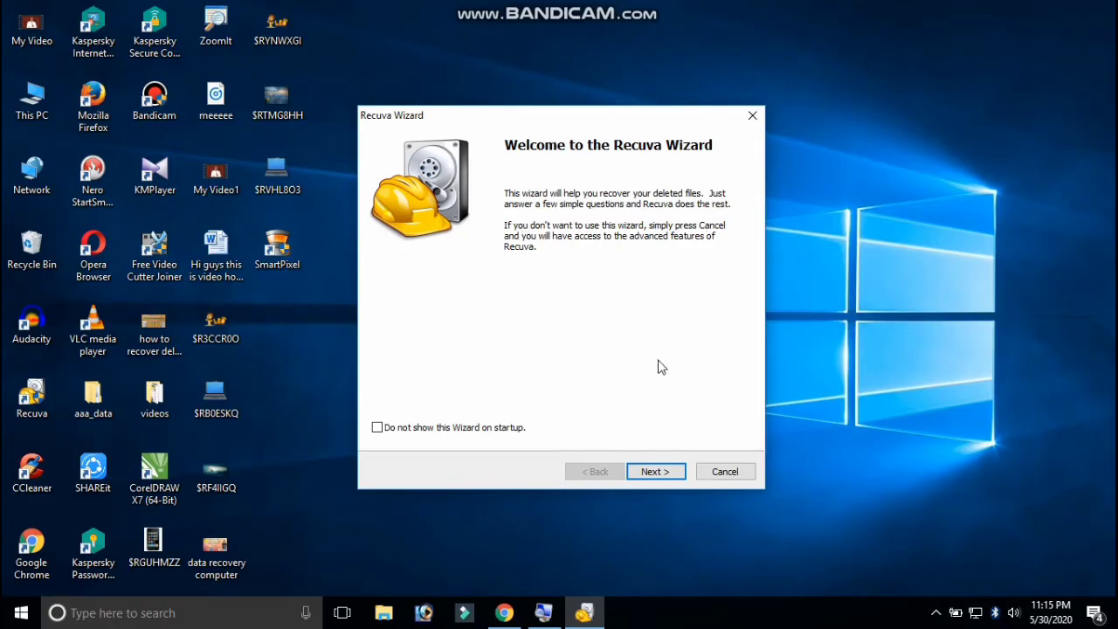
- In the Recuva Wizard, choose Pictures as the file type and set the specific location to D:\
click(656, 472)
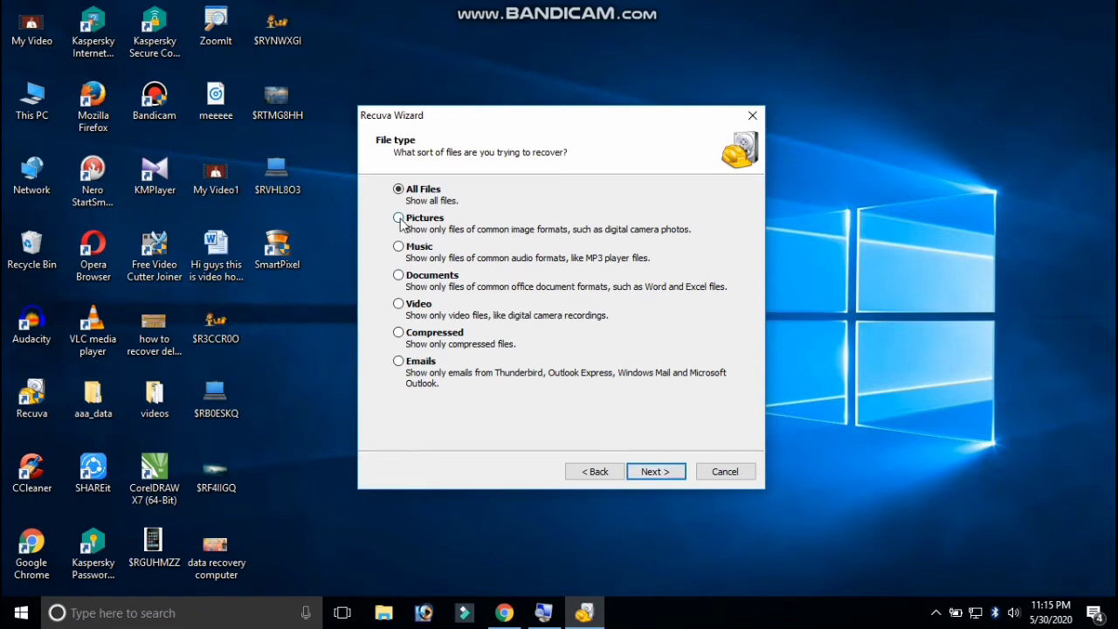
click(647, 473)
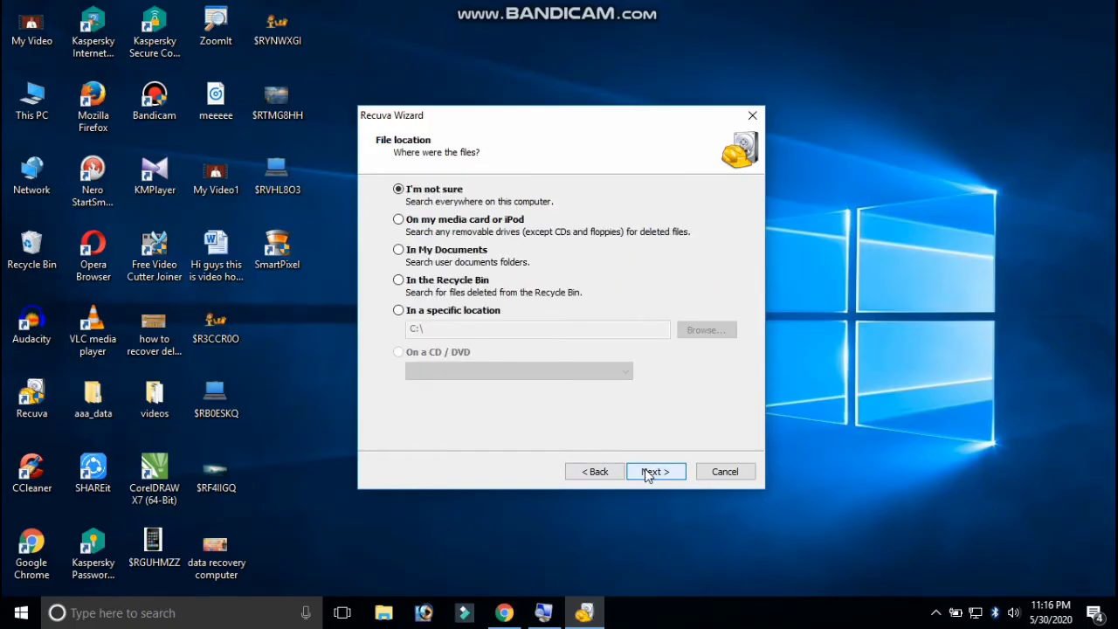
click(401, 312)
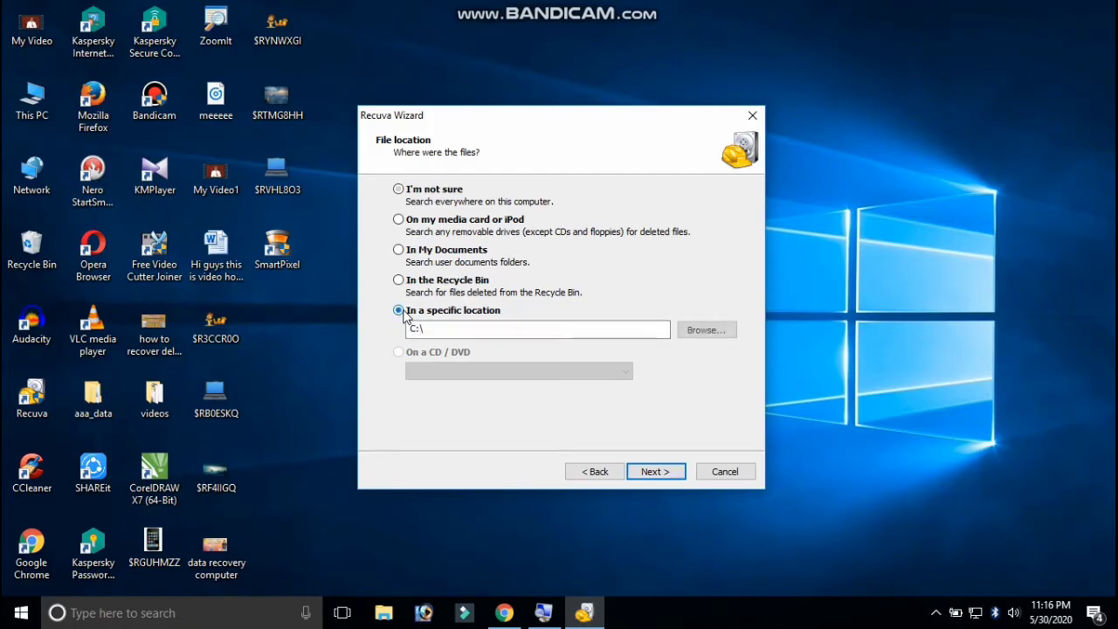
click(716, 332)
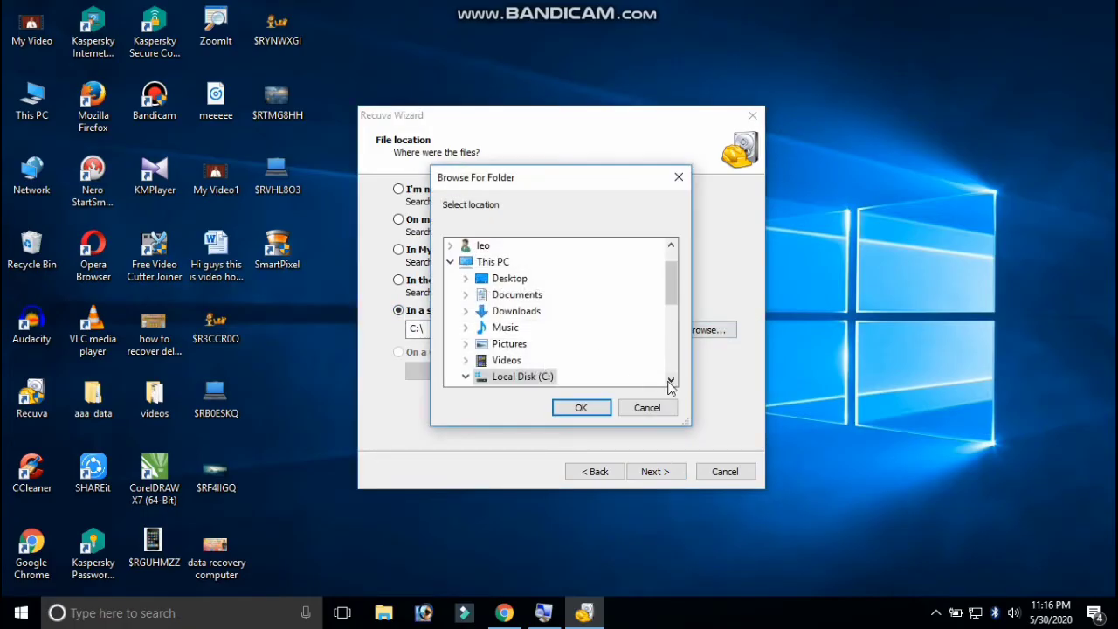
drag(671, 385, 678, 384)
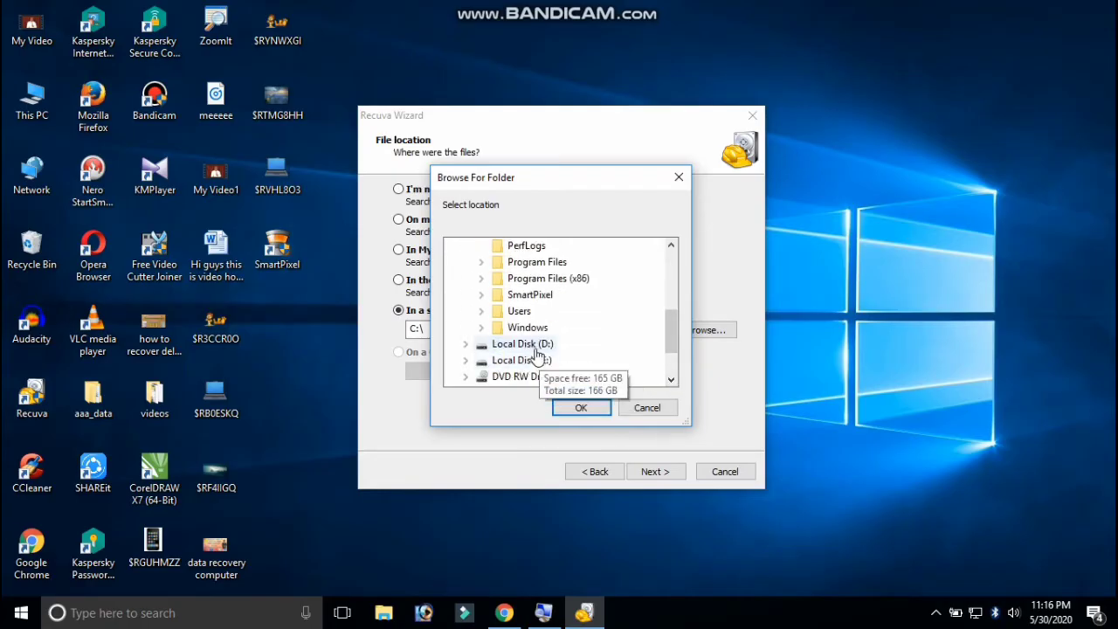
click(536, 348)
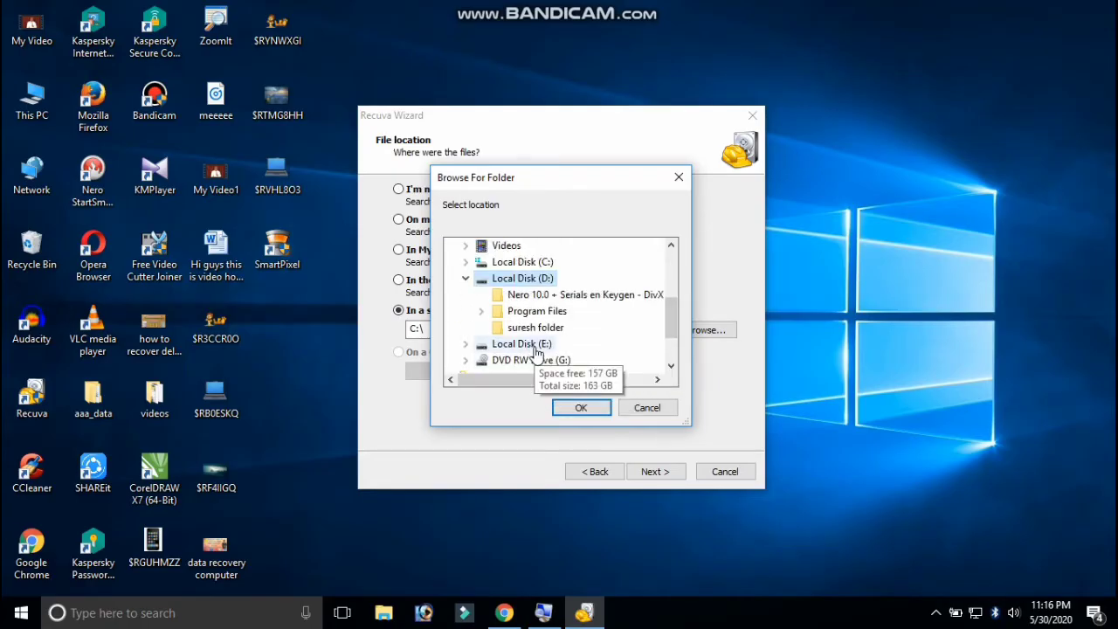
click(587, 407)
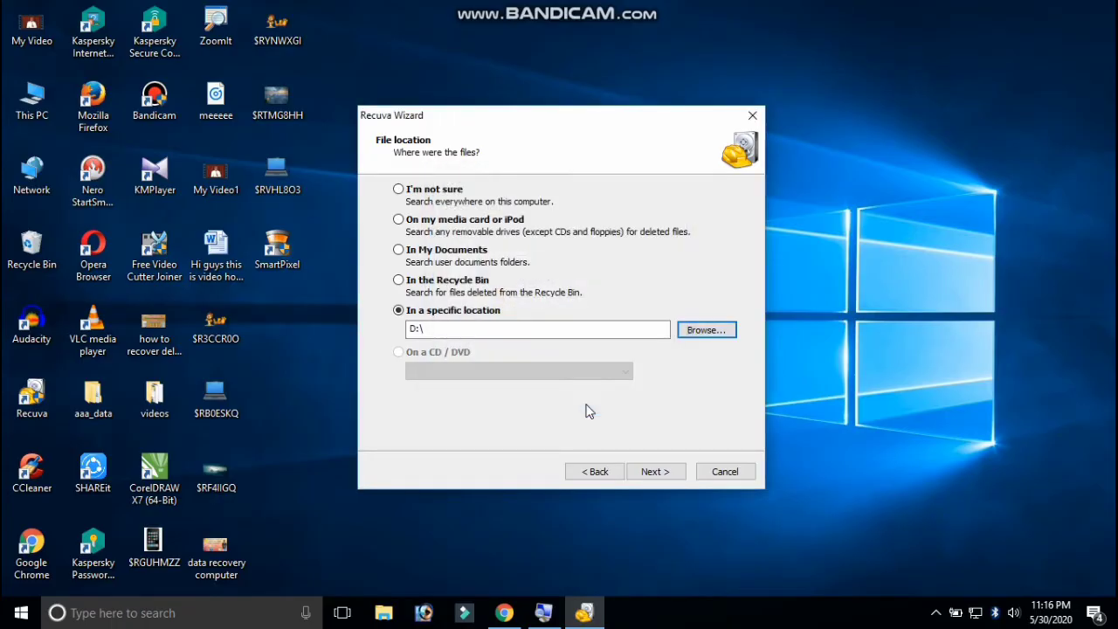
- Start the file search with Deep Scan enabled and stop it early to list the files found so far
click(666, 473)
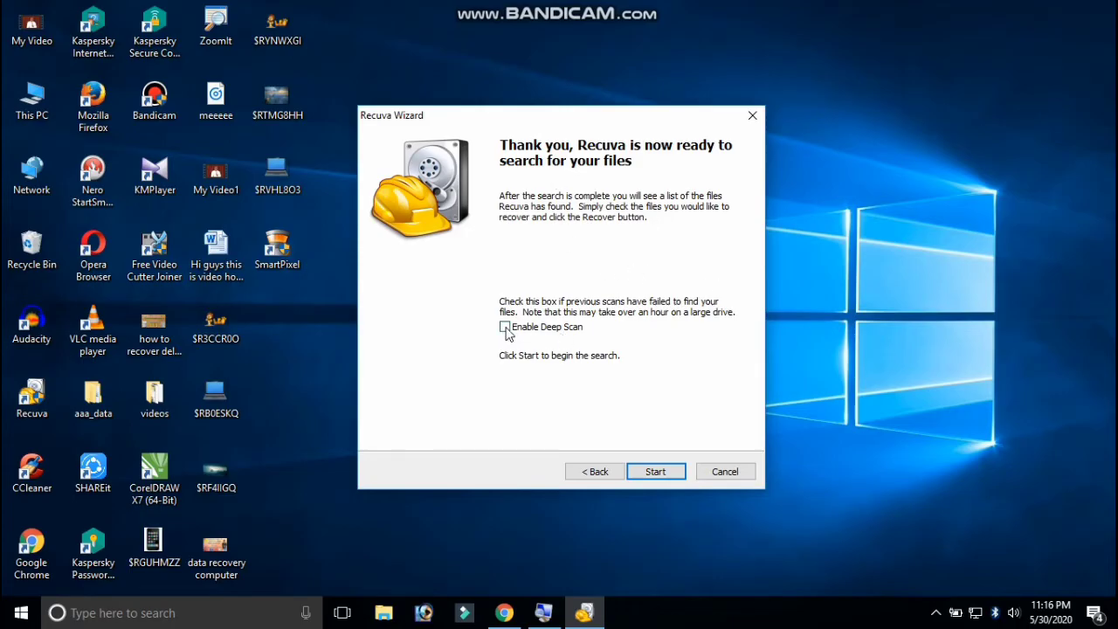
click(656, 472)
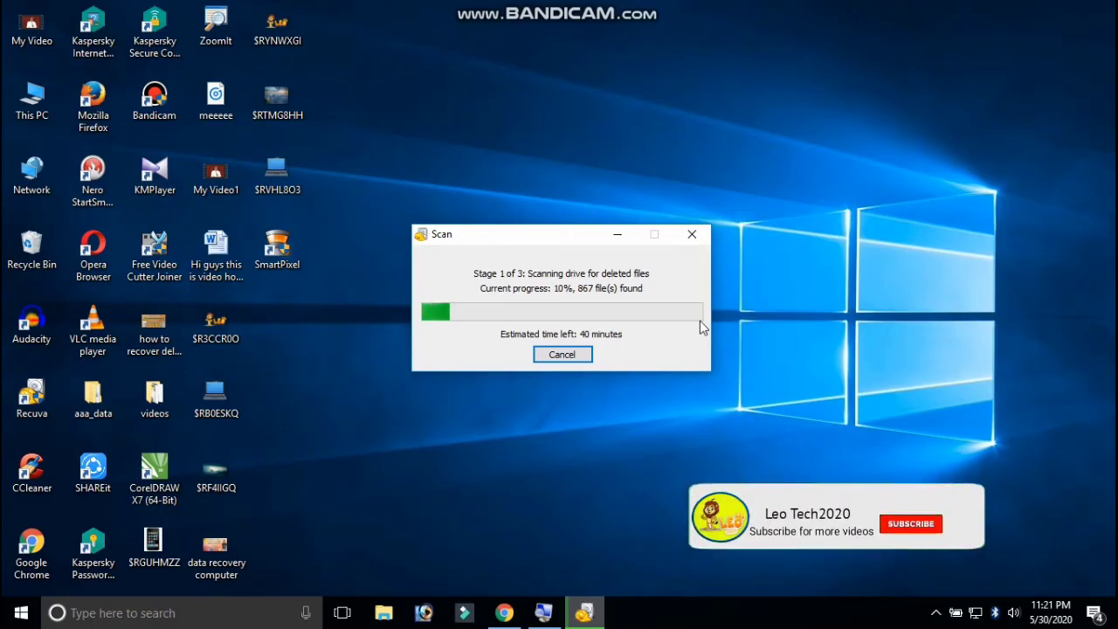
click(562, 356)
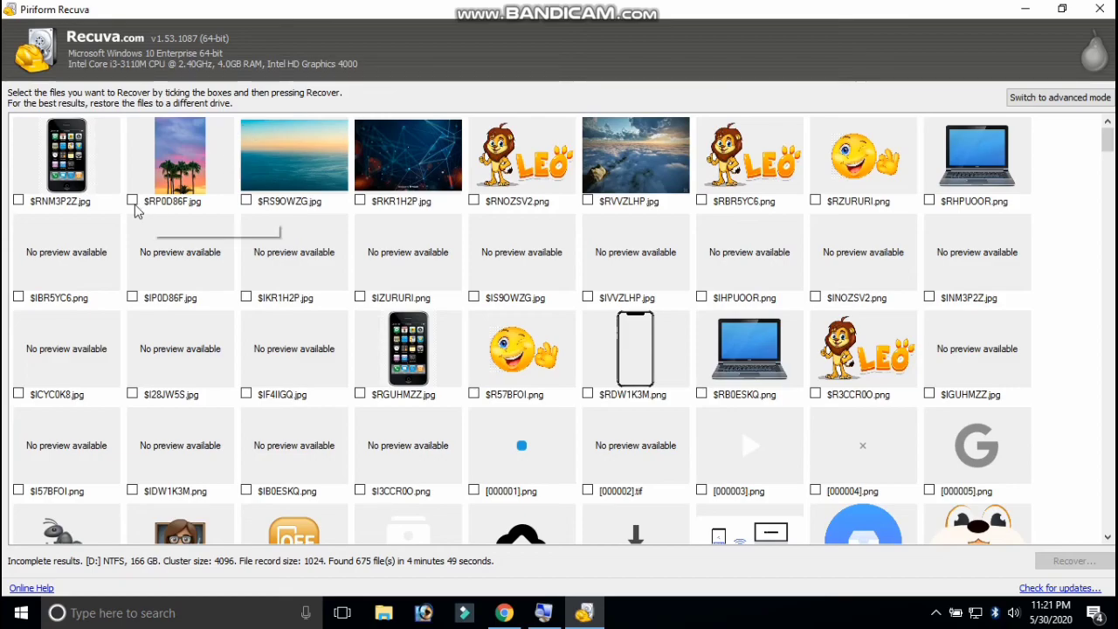
- Mark $RNM3P2Z.jpg, $RS9OWZG.jpg, $RKR1H2P.jpg, $RNOZSV2.png and $RBR5YC6.png for recovery
click(19, 200)
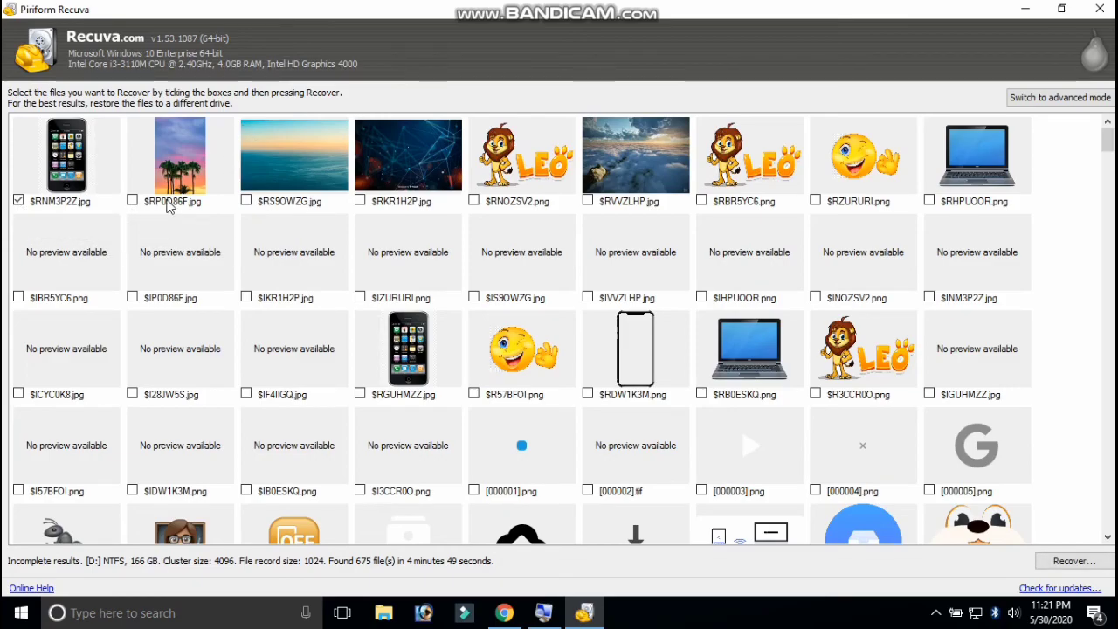
click(136, 203)
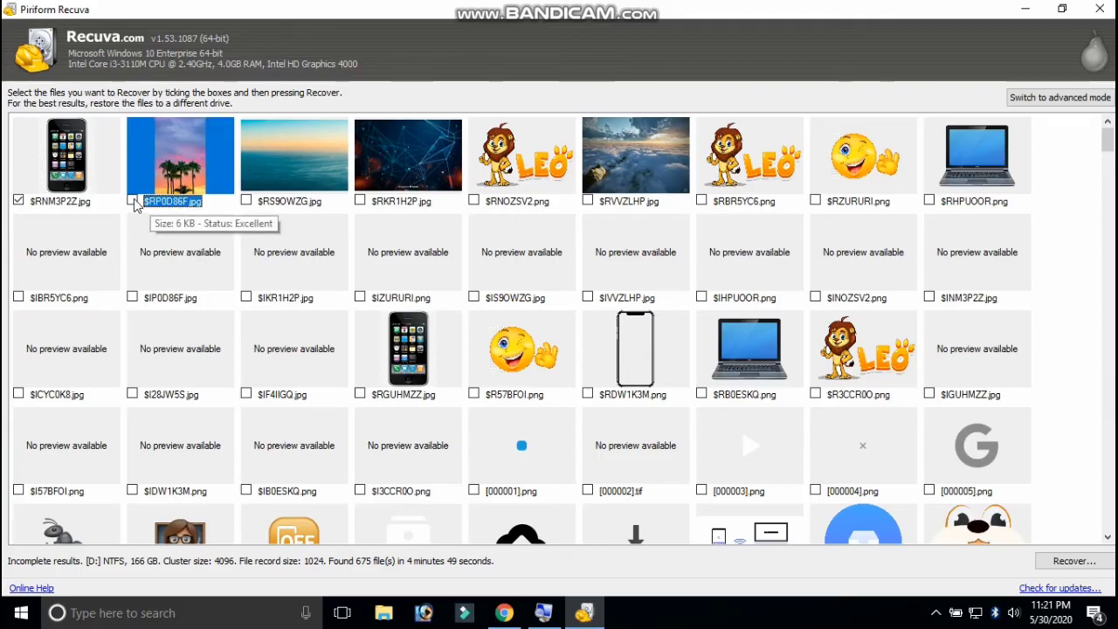
click(360, 201)
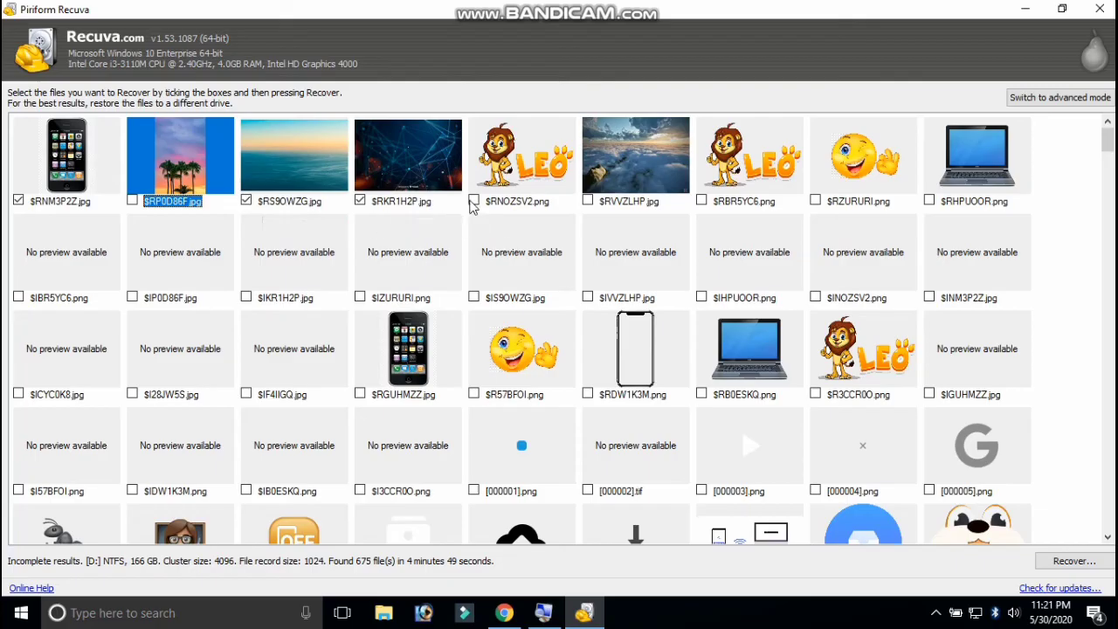
click(473, 200)
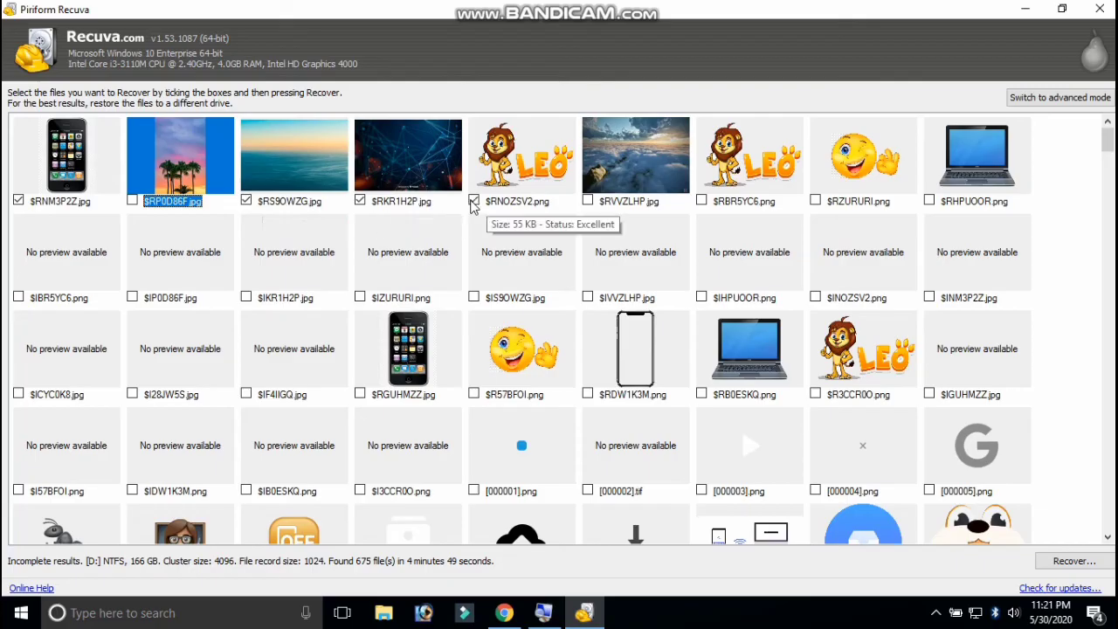
click(704, 206)
click(704, 205)
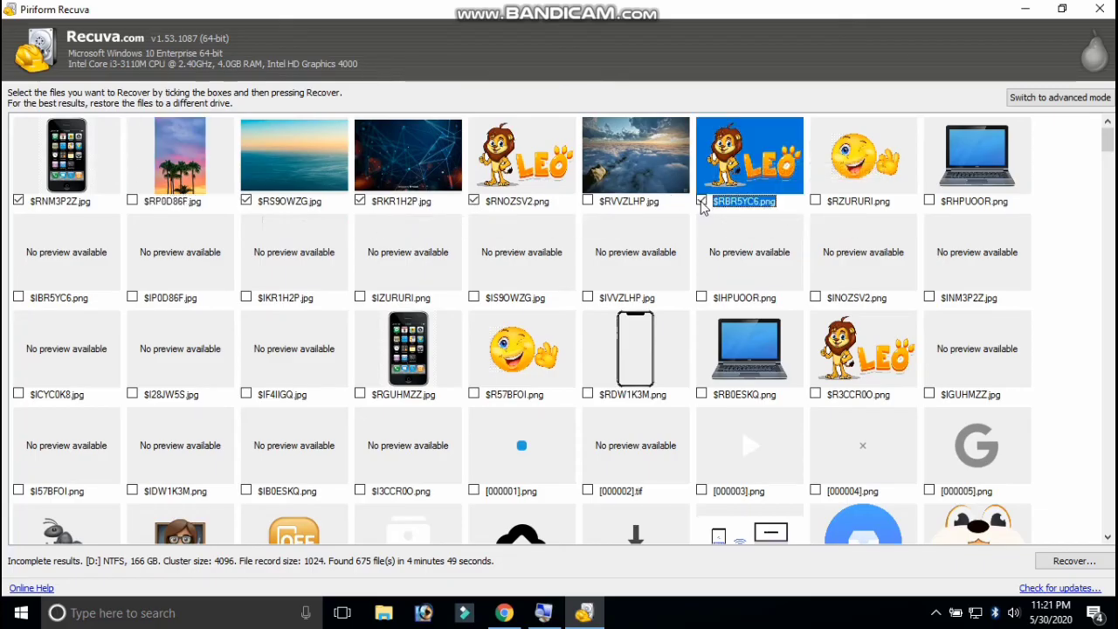
- Recover the marked files to the Desktop folder and minimize the recovery window
click(1071, 566)
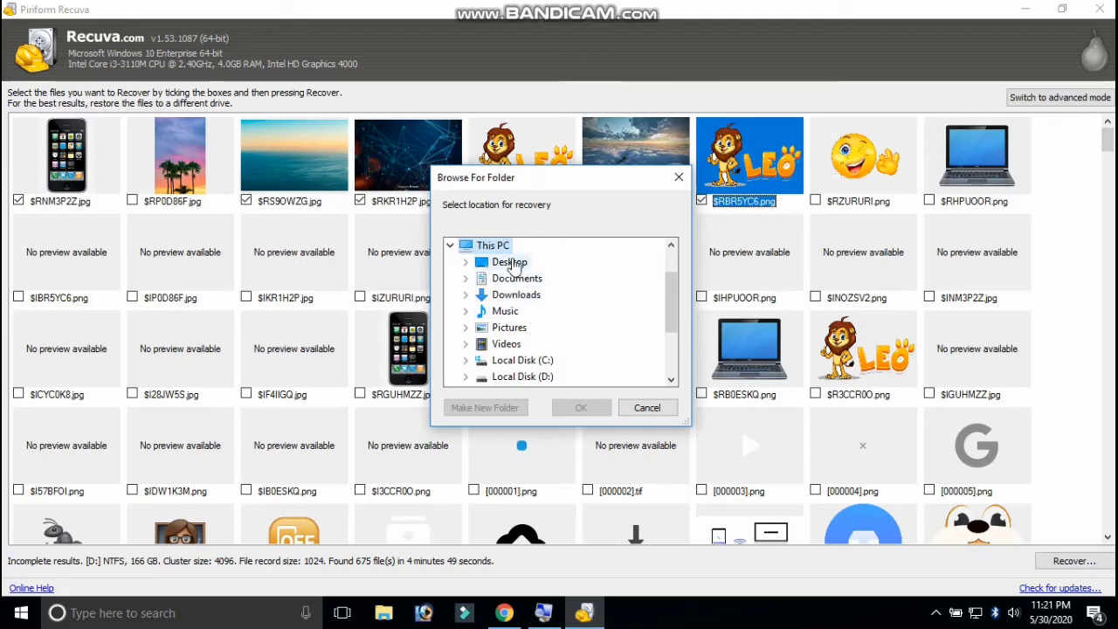
click(510, 263)
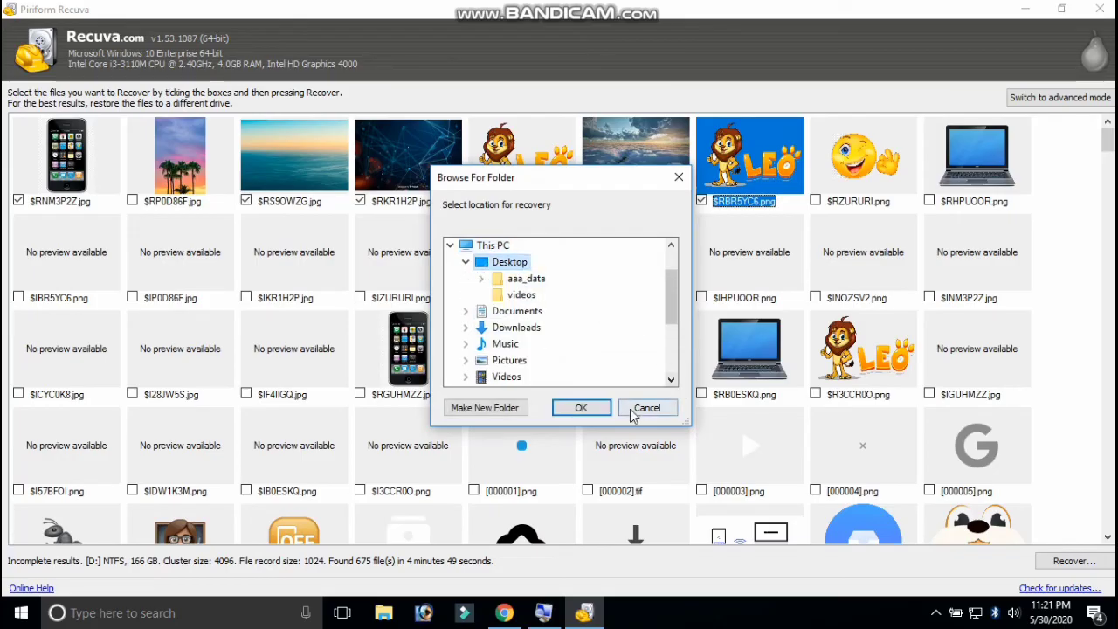
click(582, 408)
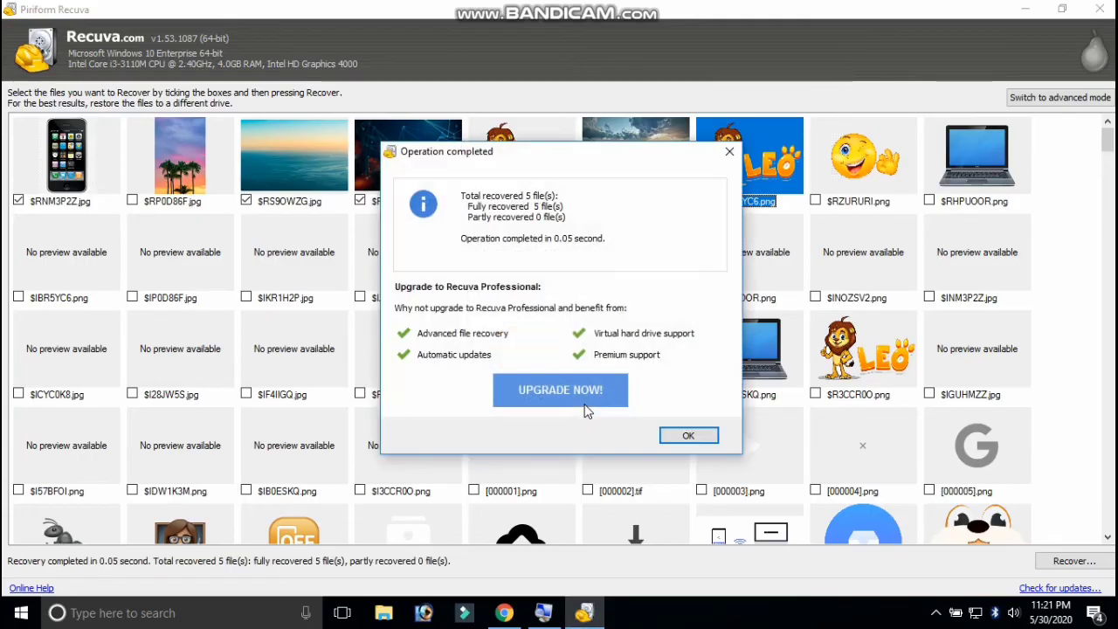
click(677, 437)
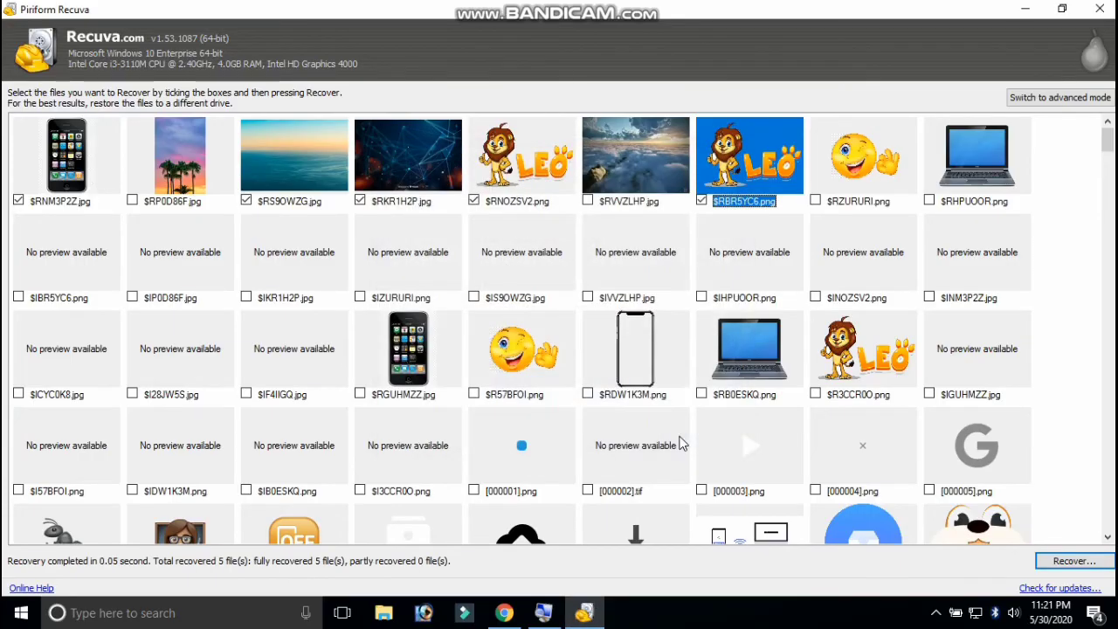
click(1026, 8)
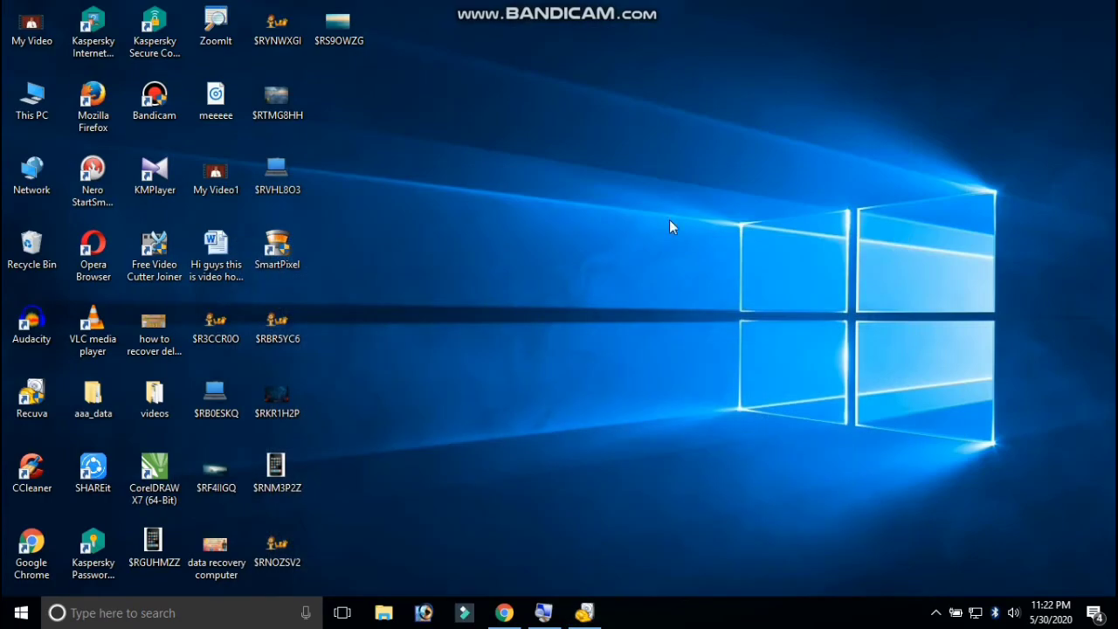